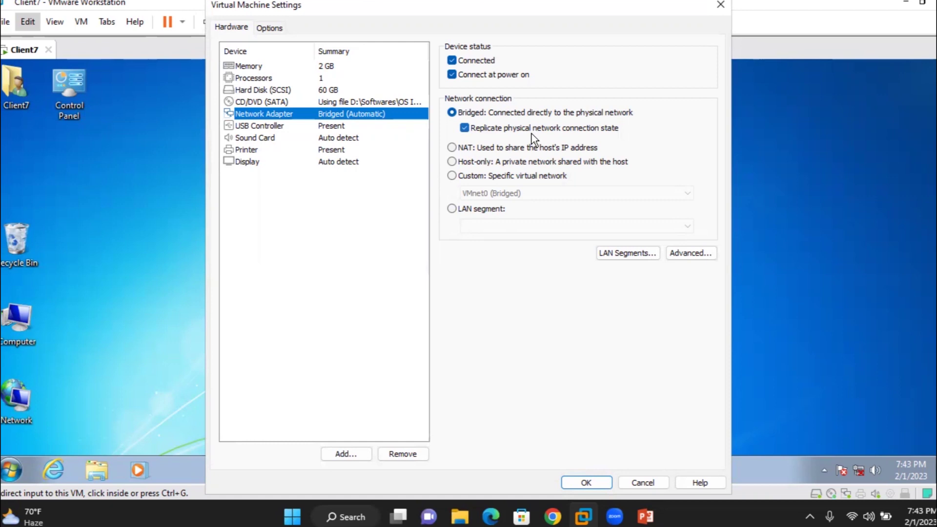
# Step: Set the virtual machine's network adapter to the custom virtual network VMnet0 (Bridged) and apply the settings
pyautogui.click(452, 148)
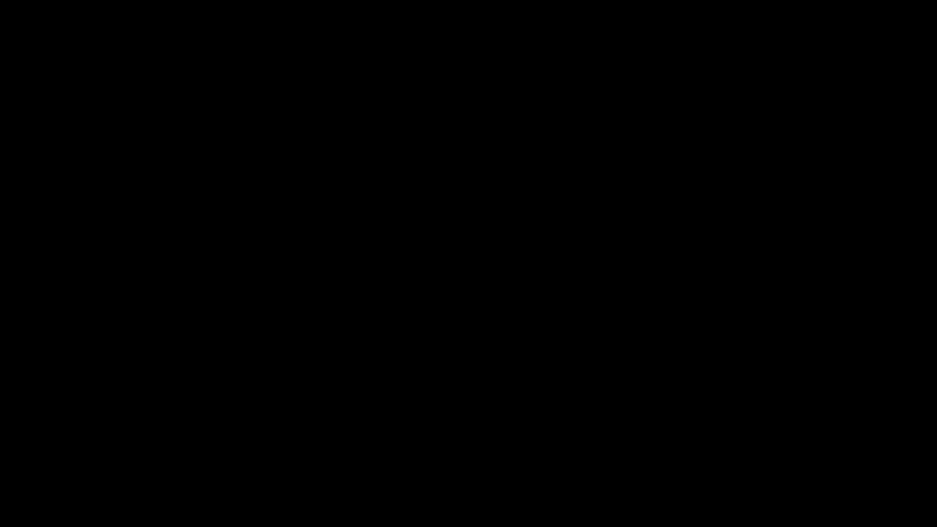
pyautogui.click(452, 161)
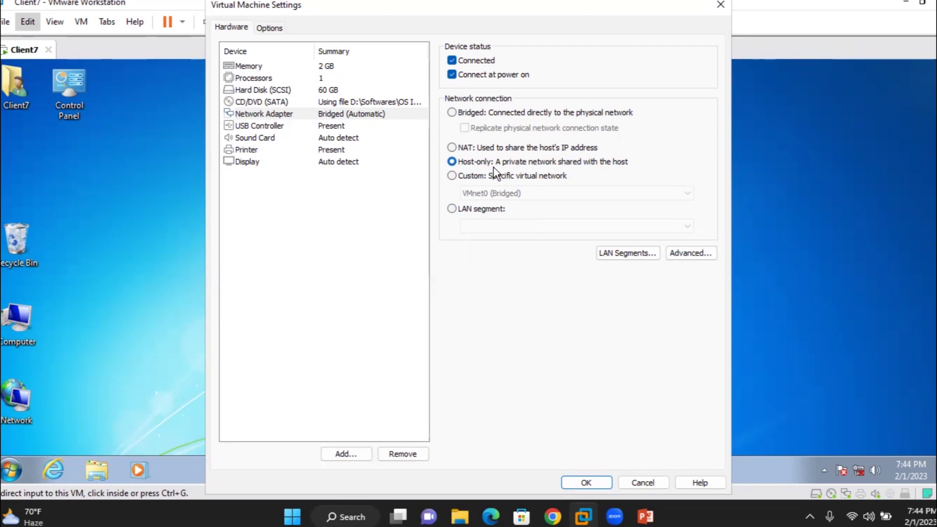
pyautogui.click(465, 176)
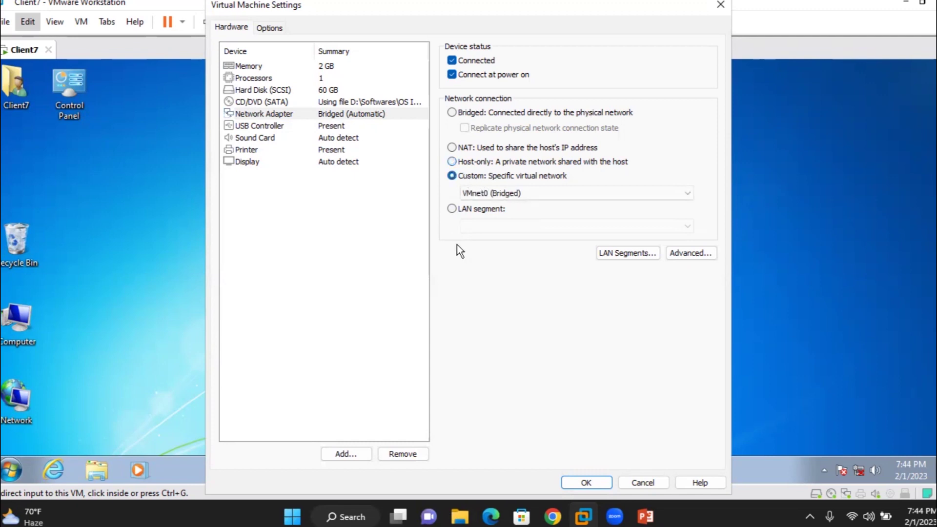
pyautogui.click(499, 195)
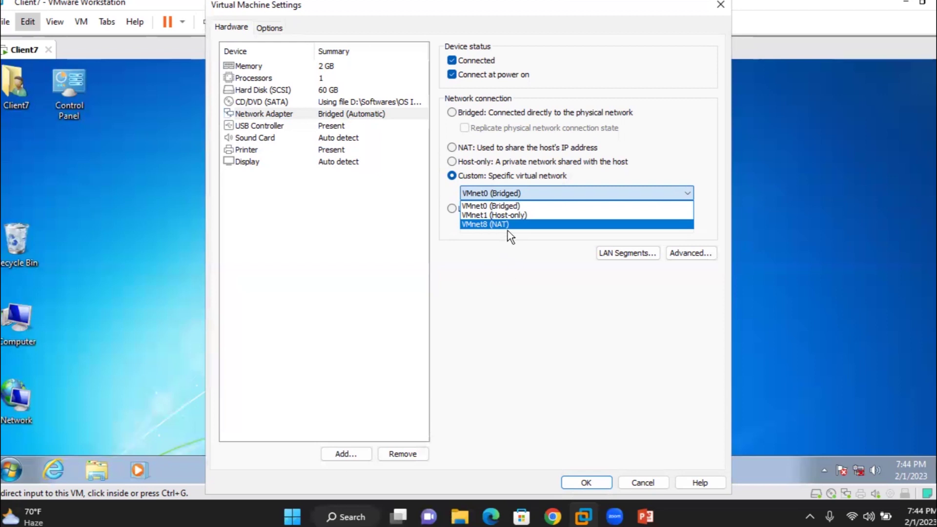
pyautogui.click(531, 283)
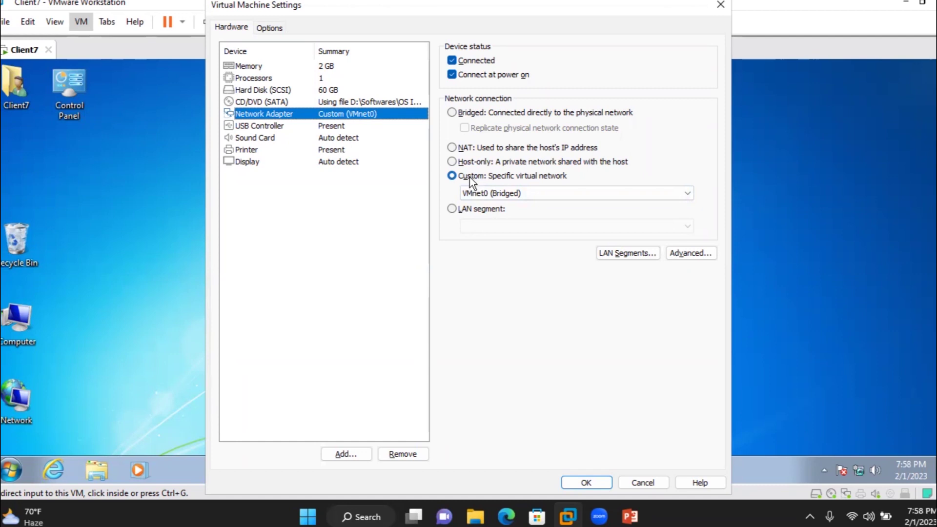
pyautogui.click(583, 482)
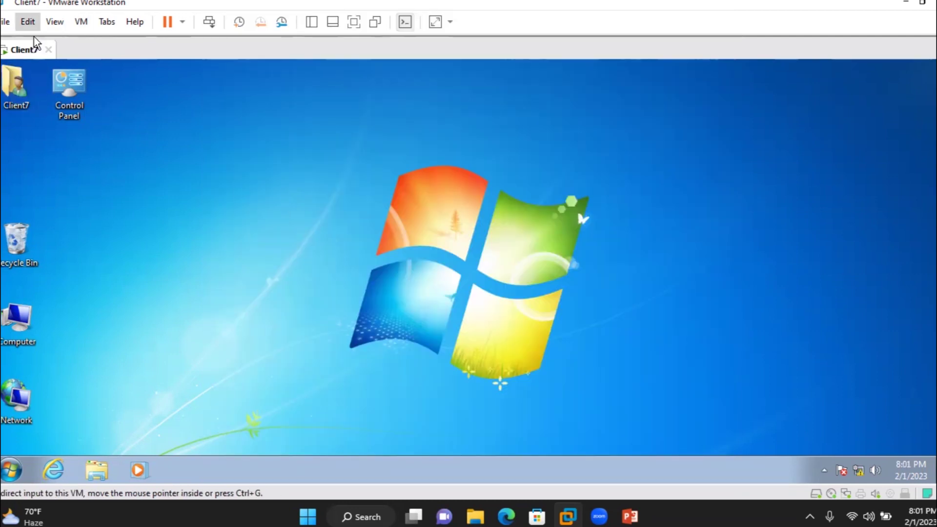
# Step: Open the Virtual Network Editor and bring its window to the front
pyautogui.click(29, 23)
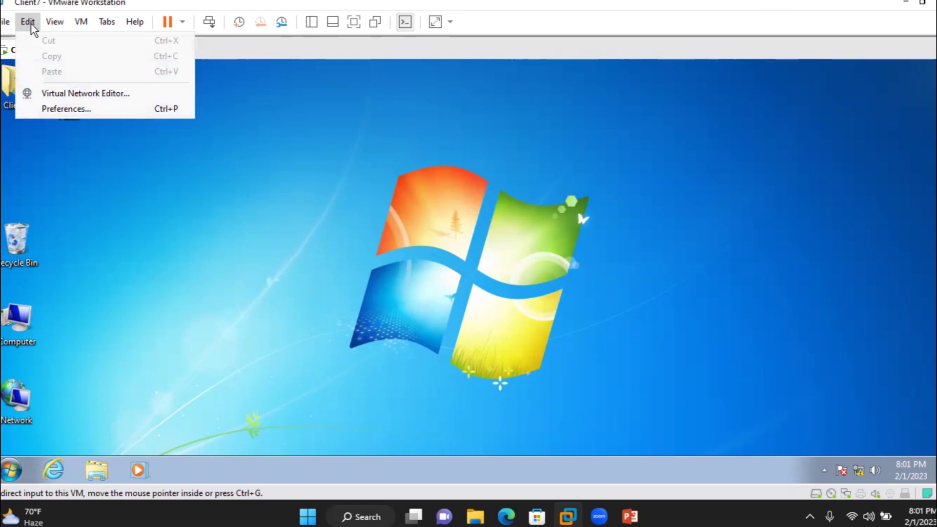
pyautogui.click(46, 99)
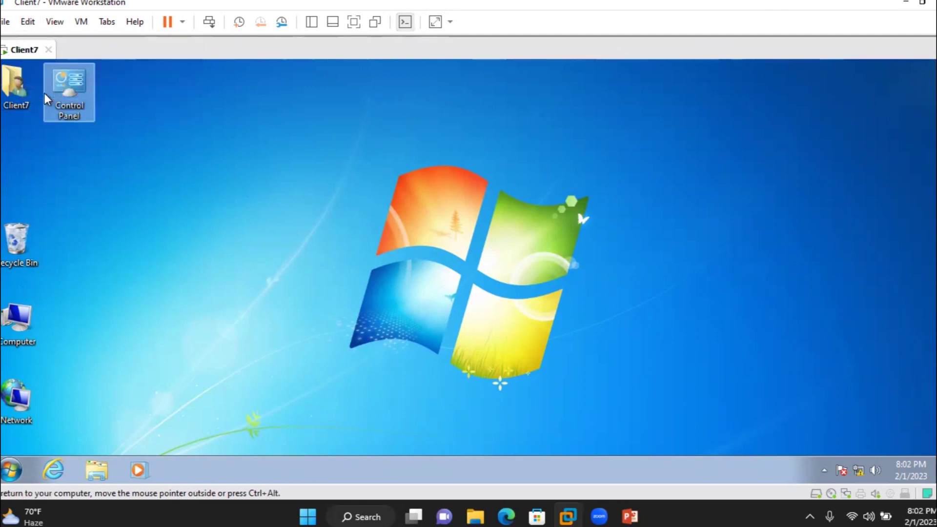
pyautogui.click(196, 182)
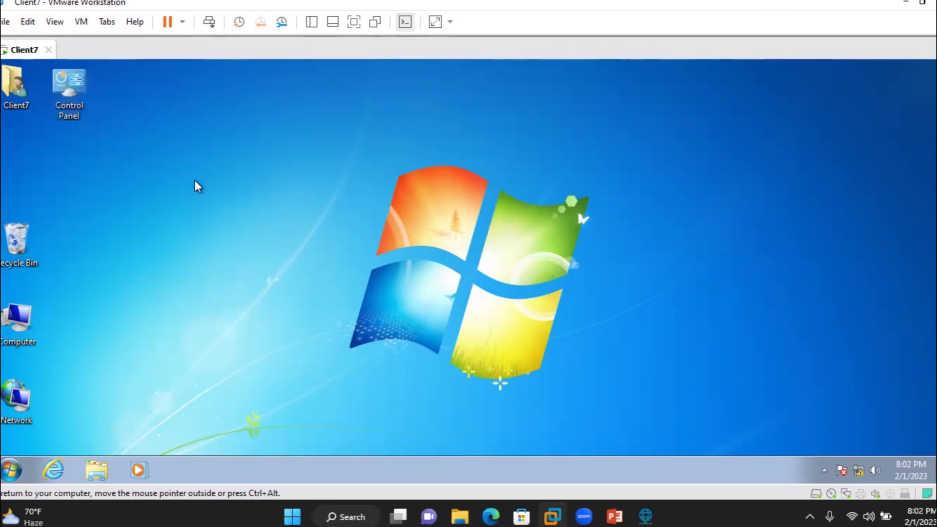
pyautogui.click(645, 516)
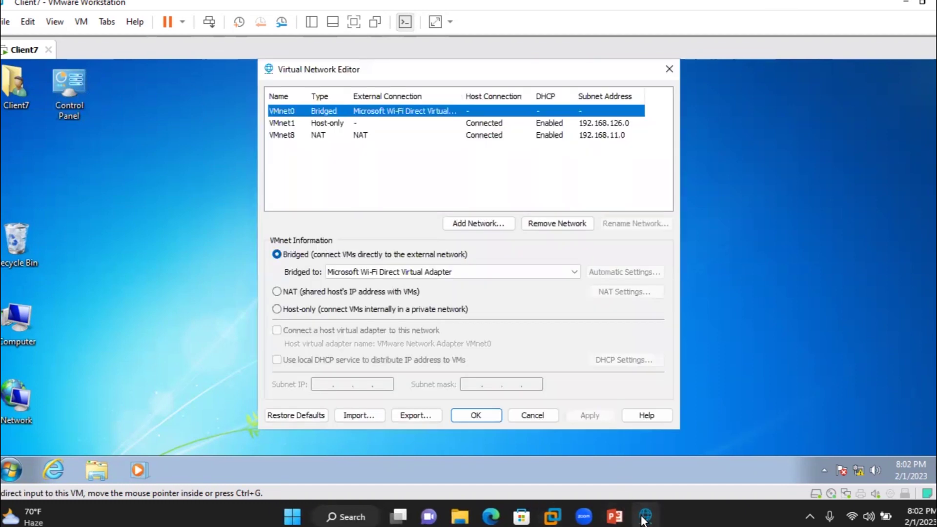
pyautogui.click(701, 54)
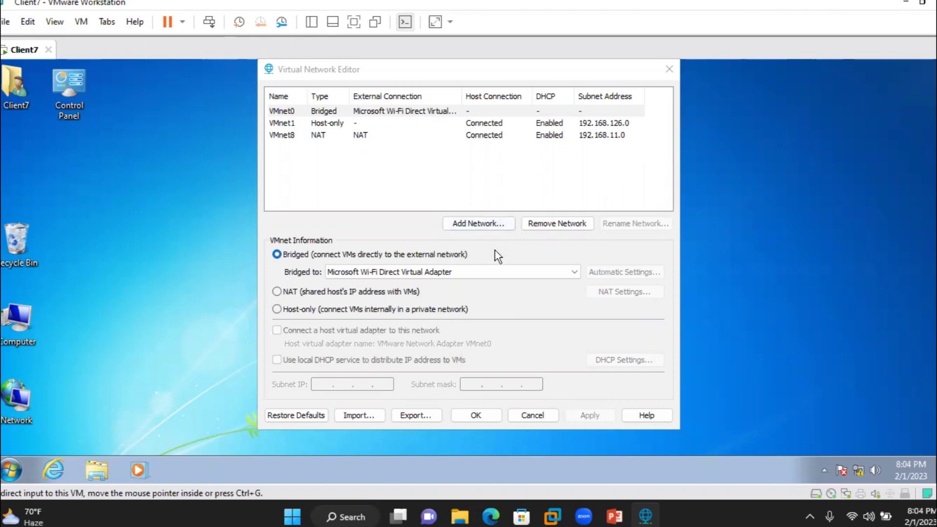
# Step: Add a new virtual network using VMnet2
pyautogui.click(486, 227)
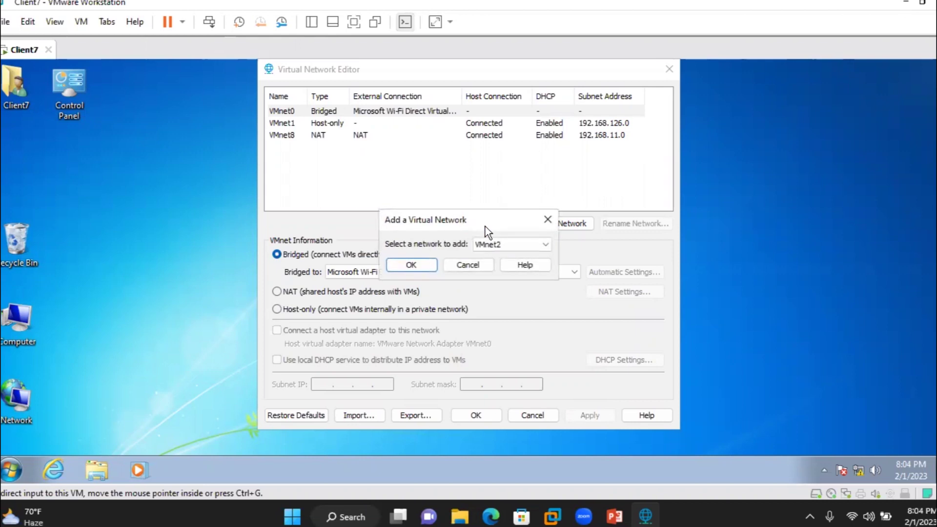
pyautogui.click(491, 245)
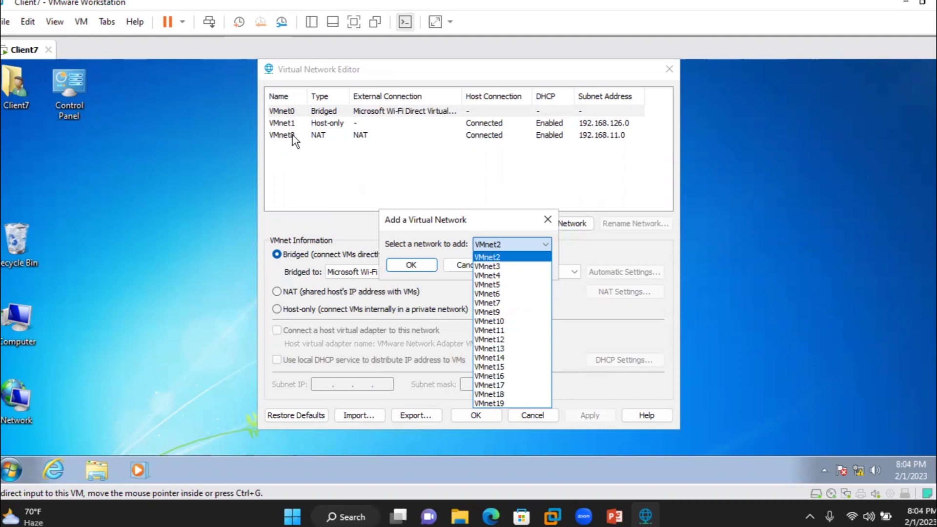
pyautogui.click(490, 259)
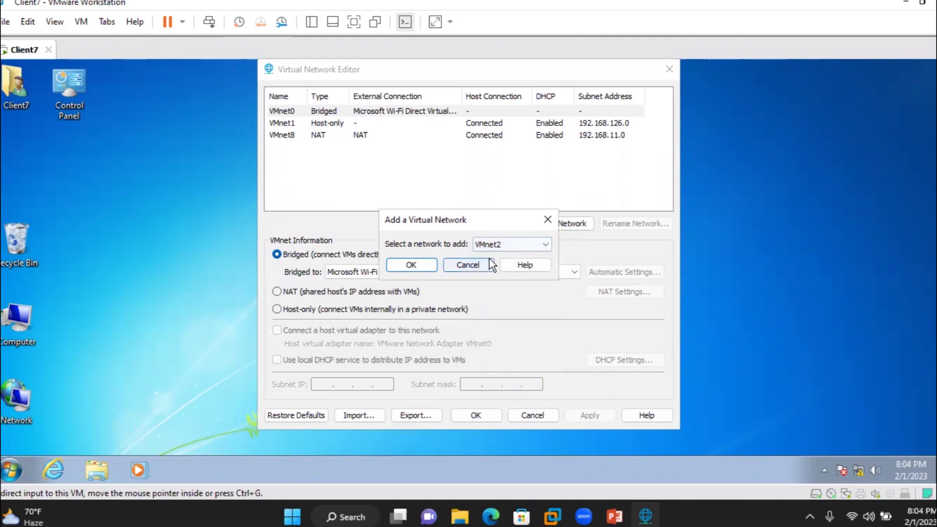
pyautogui.click(419, 265)
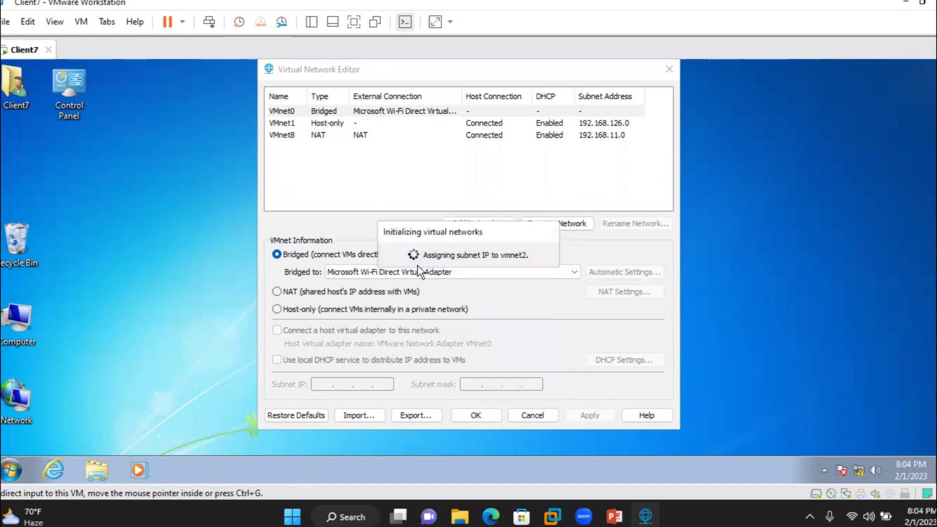
# Step: Change VMnet2 to a Bridged network connected to the Intel(R) Dual Band Wireless-AC 3165 adapter
pyautogui.click(297, 143)
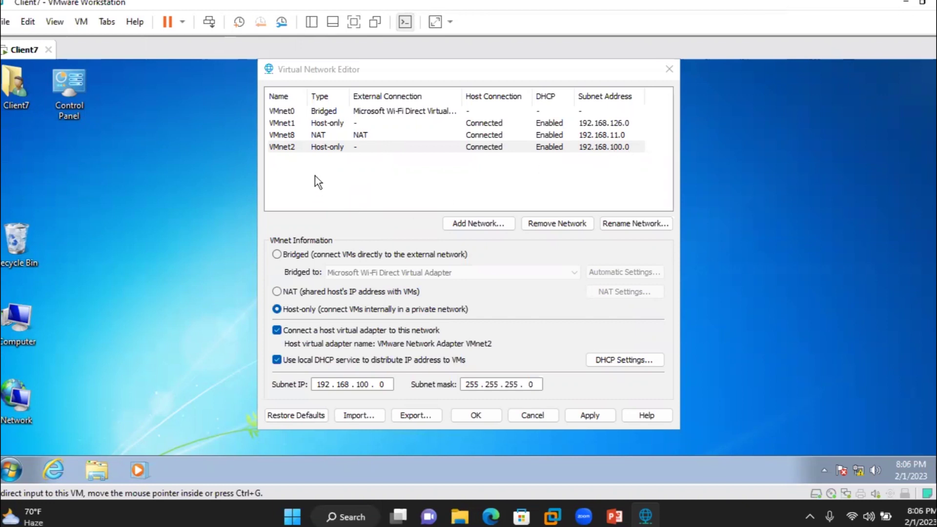
pyautogui.click(278, 255)
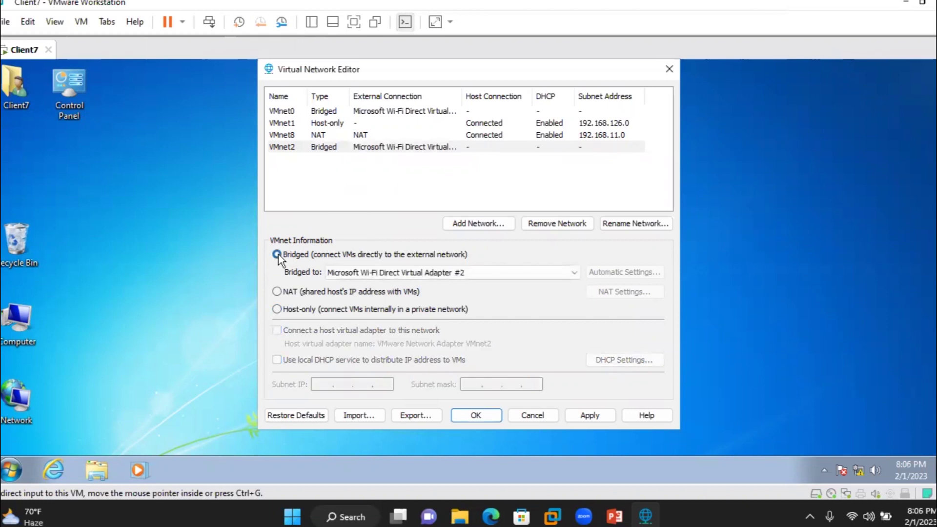
pyautogui.click(379, 271)
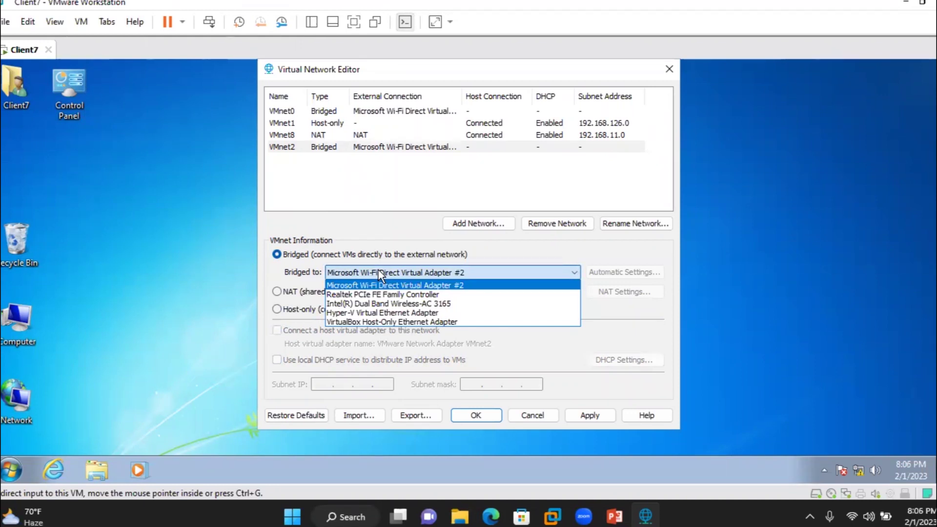
pyautogui.click(384, 303)
pyautogui.click(287, 148)
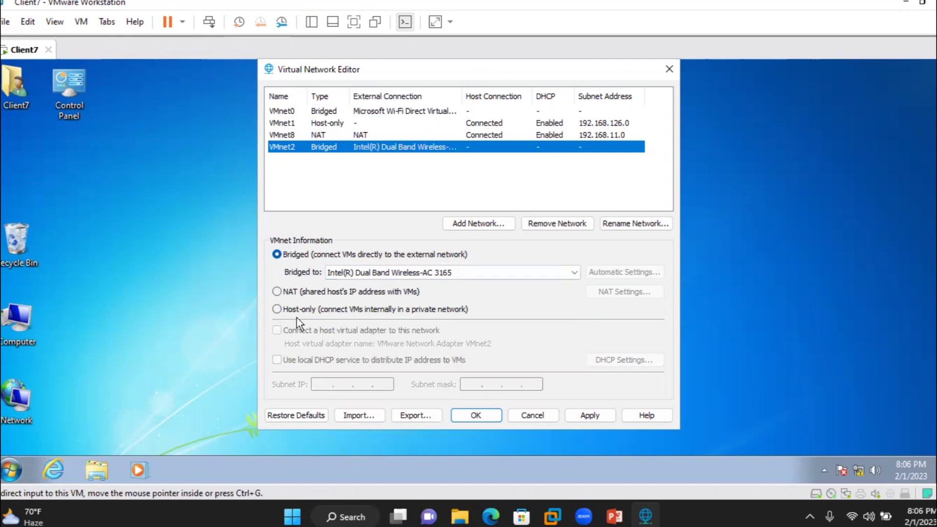
# Step: Try to change VMnet2 to NAT, and set it to Host-only instead
pyautogui.click(282, 294)
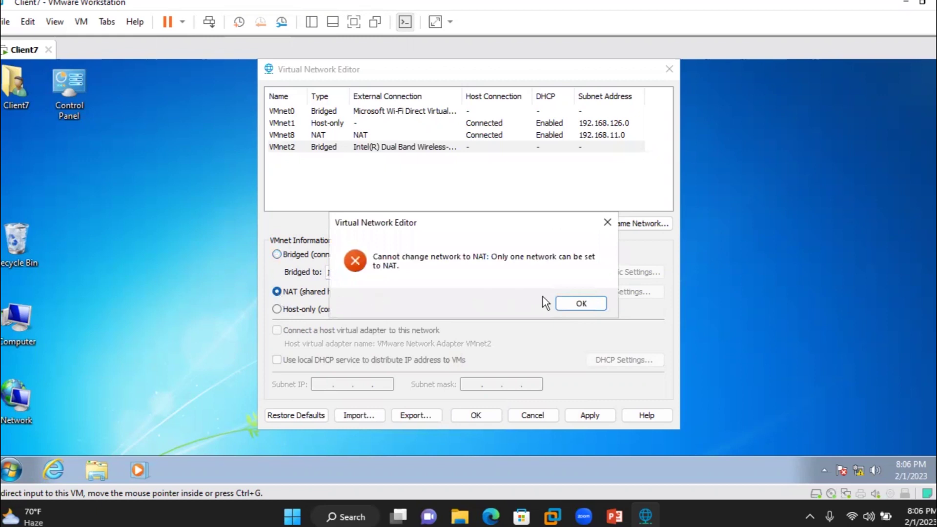
pyautogui.click(575, 304)
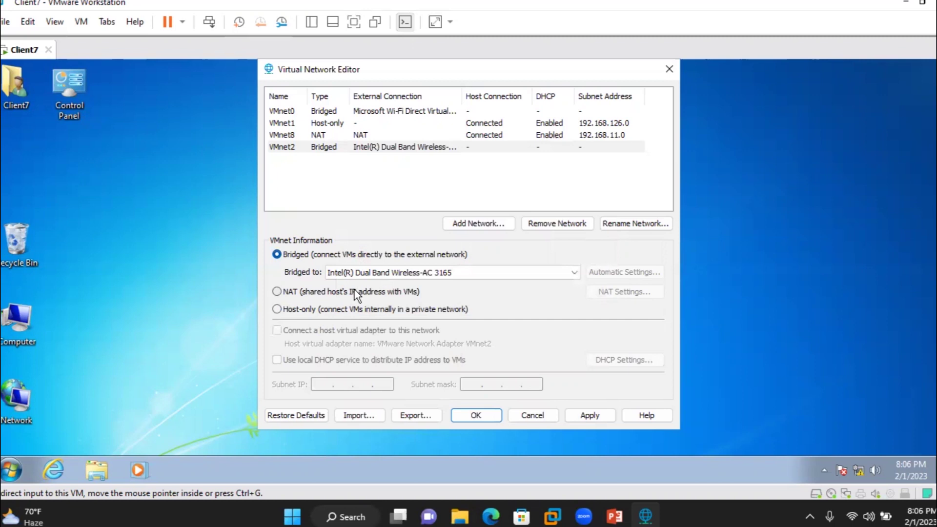
pyautogui.click(277, 309)
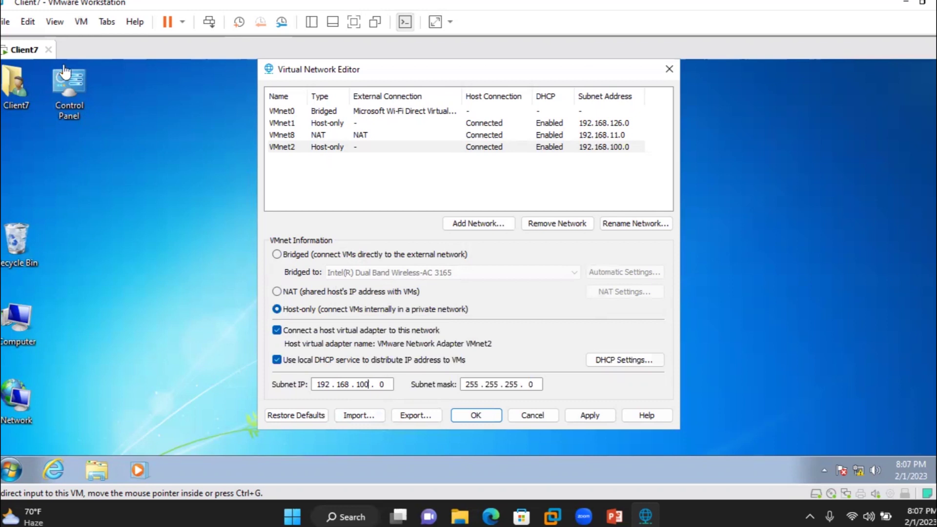
# Step: Try the Host-only connection for the virtual machine's network adapter and discard the change
pyautogui.click(77, 22)
pyautogui.click(92, 205)
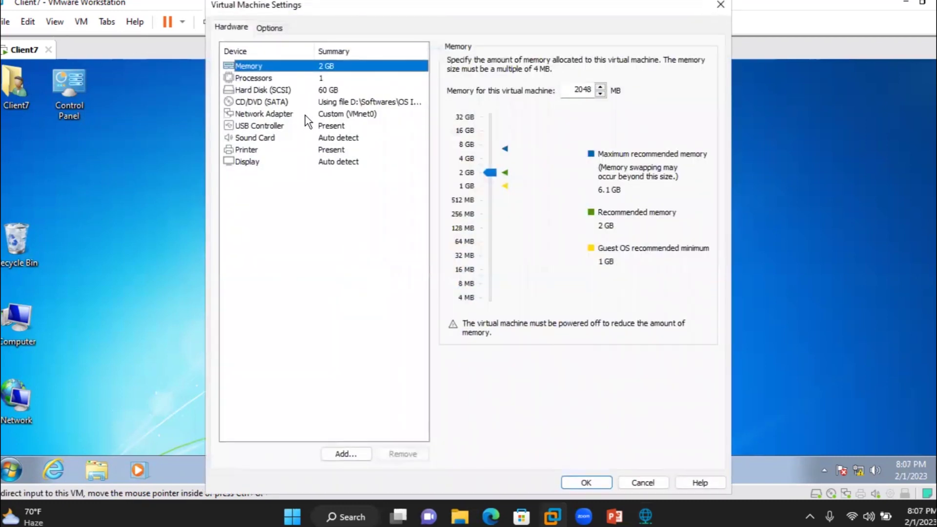
pyautogui.click(290, 117)
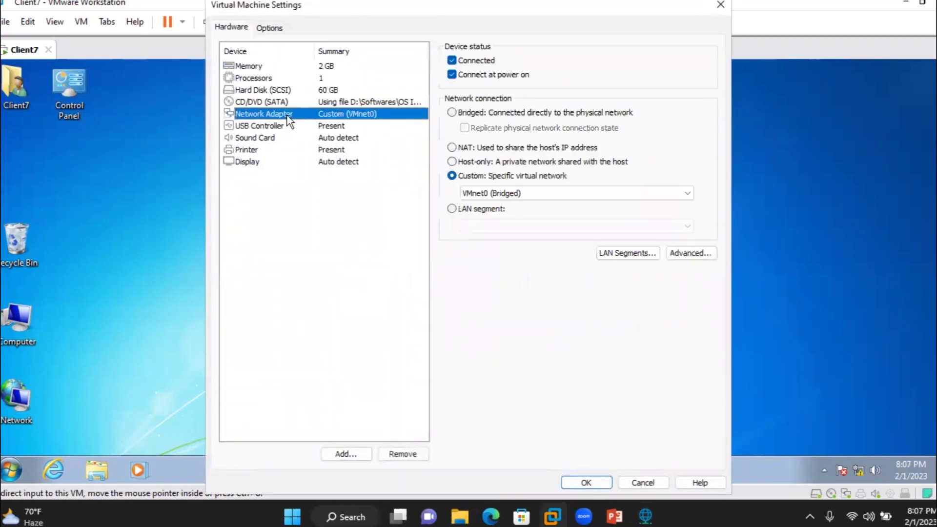
pyautogui.click(503, 163)
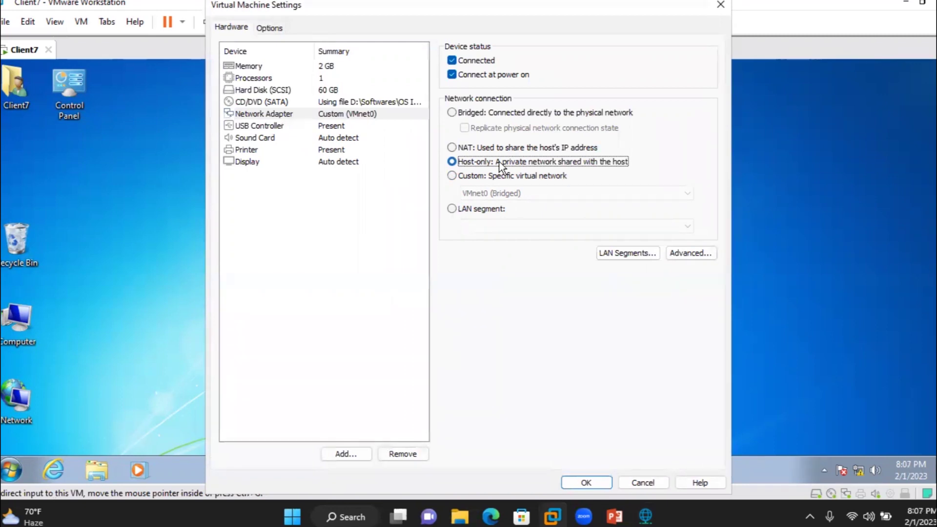
pyautogui.click(637, 485)
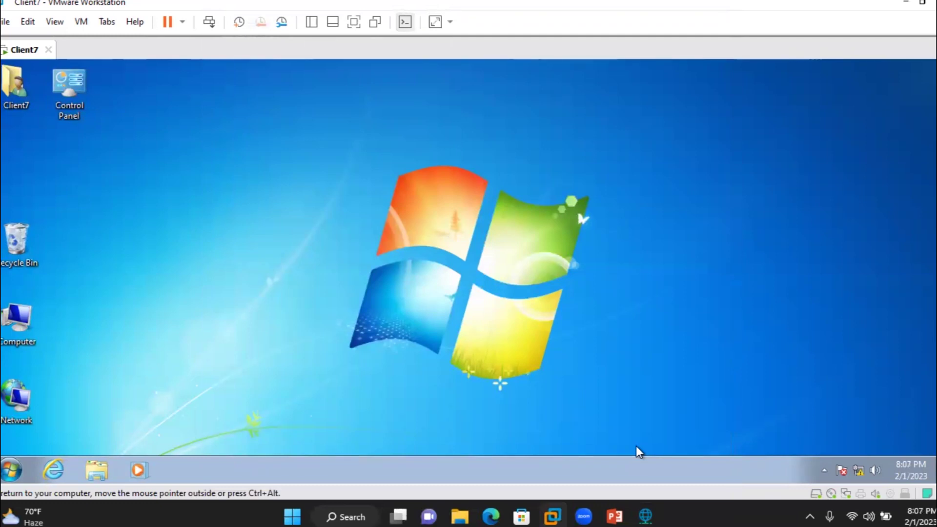
# Step: Return to the Virtual Network Editor and set VMnet2's subnet IP to 192.168.10.0
pyautogui.click(33, 24)
pyautogui.click(42, 91)
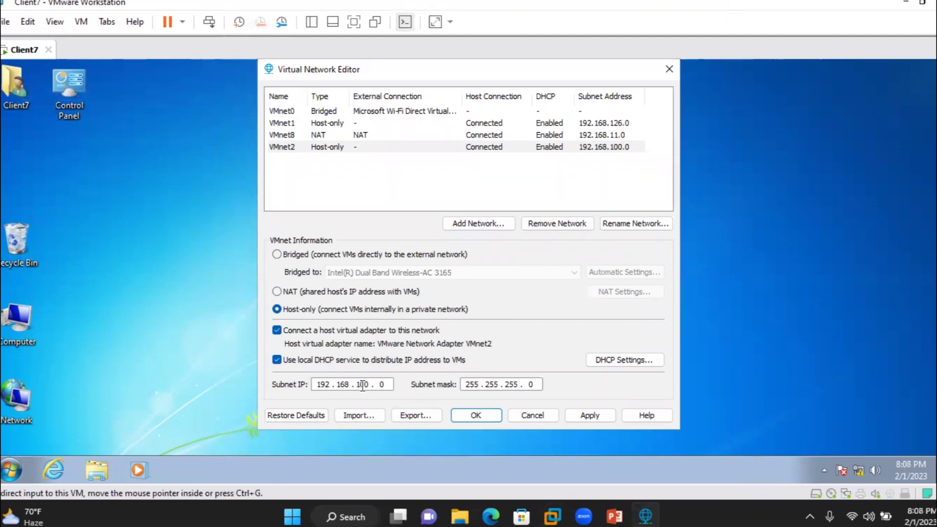
pyautogui.click(281, 148)
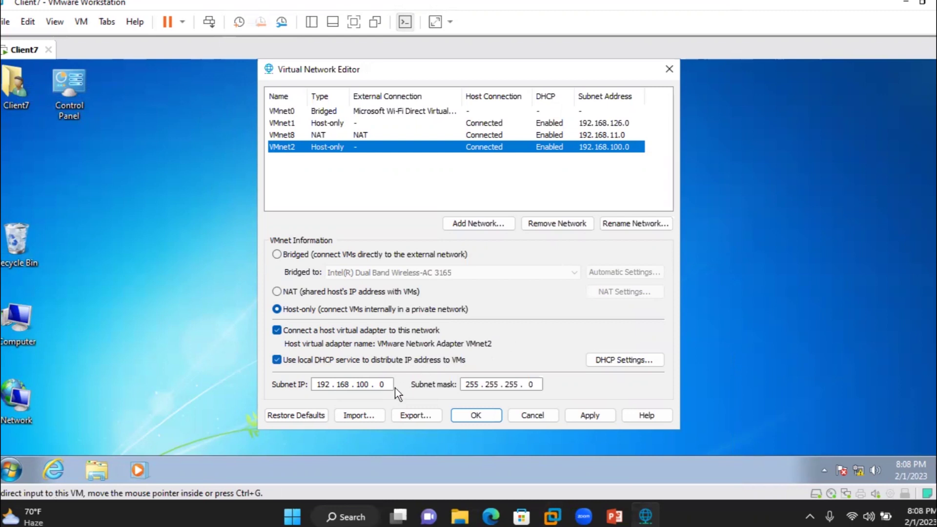
pyautogui.click(371, 385)
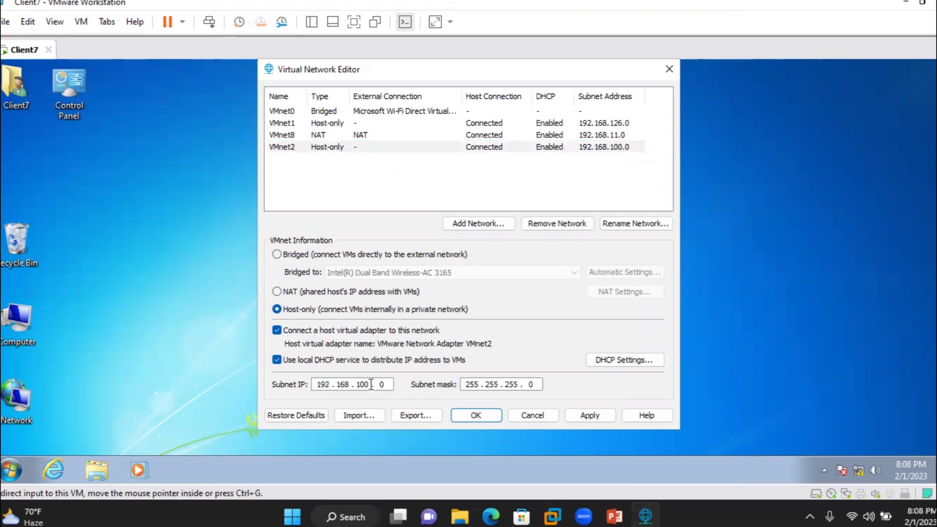
pyautogui.press('BackSpace')
# Step: Turn VMnet2's local DHCP service off and on again, and view its DHCP settings without changing them
pyautogui.click(277, 361)
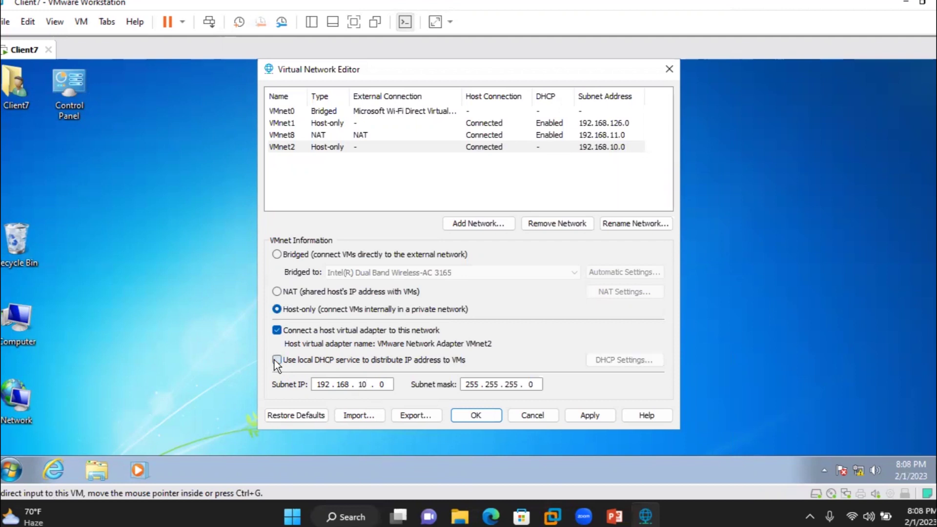
pyautogui.click(277, 361)
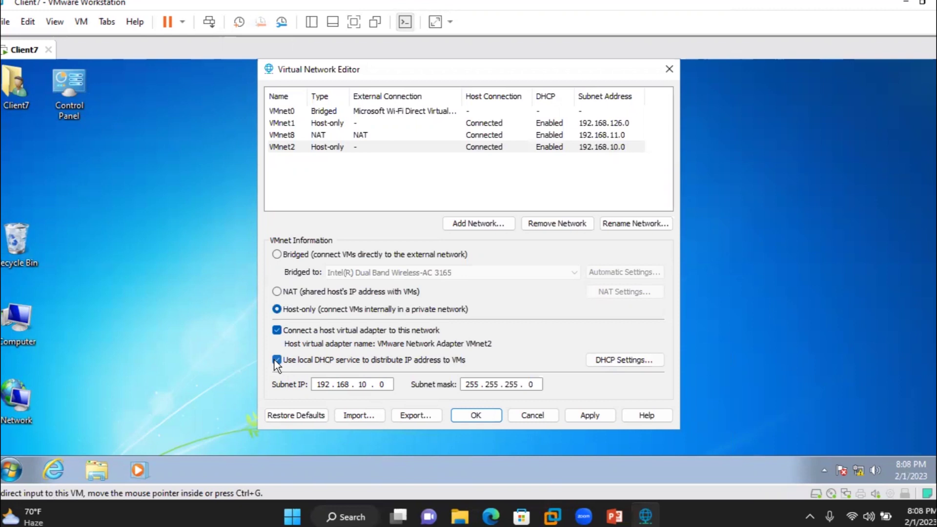
pyautogui.click(605, 362)
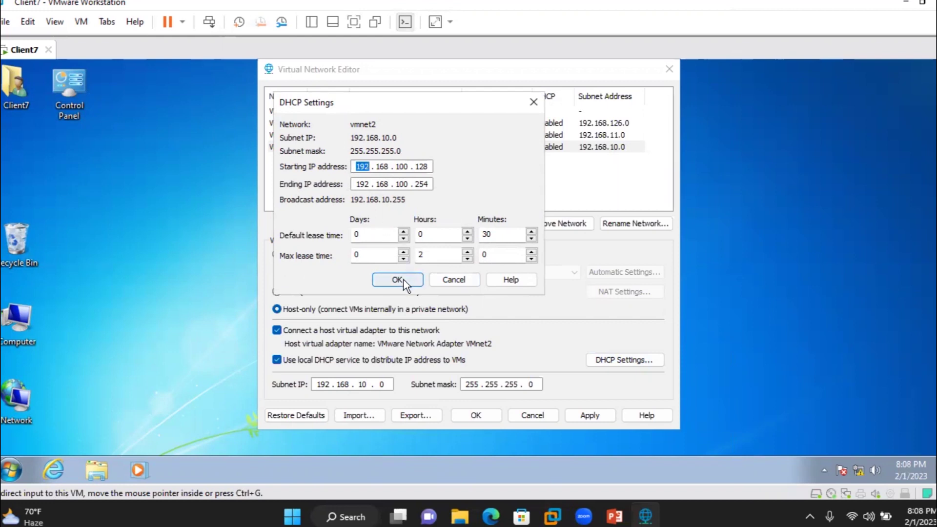
pyautogui.click(453, 283)
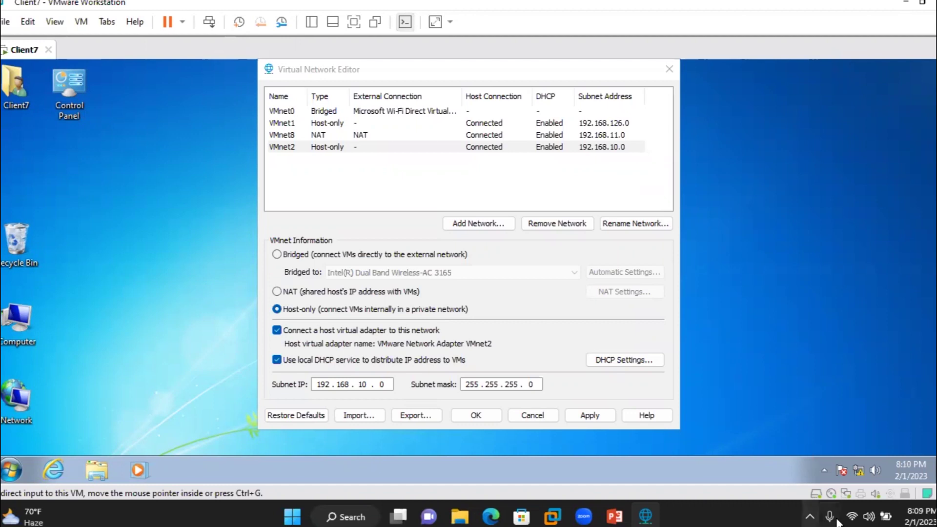
# Step: Change VMnet2 to Bridged, bridge it to the Intel(R) Dual Band Wireless-AC 3165 adapter, and save the virtual network configuration
pyautogui.click(314, 148)
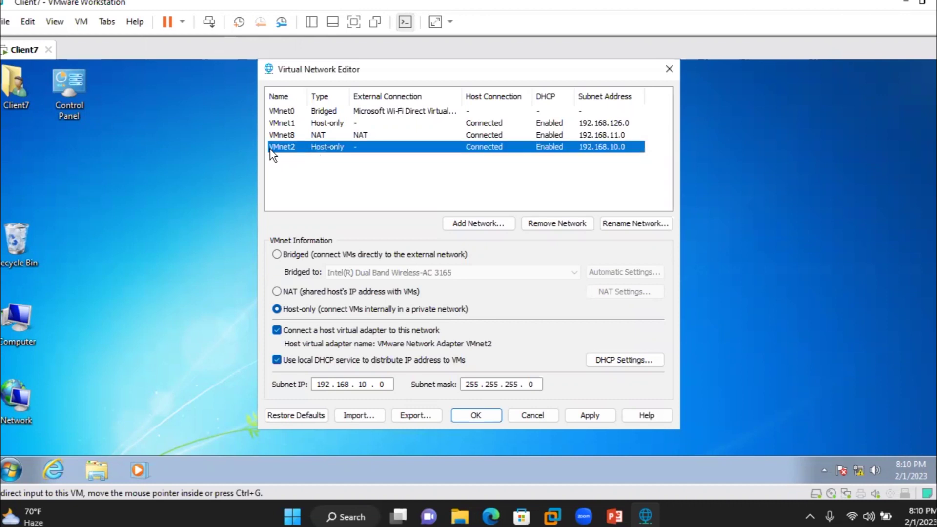
pyautogui.click(276, 254)
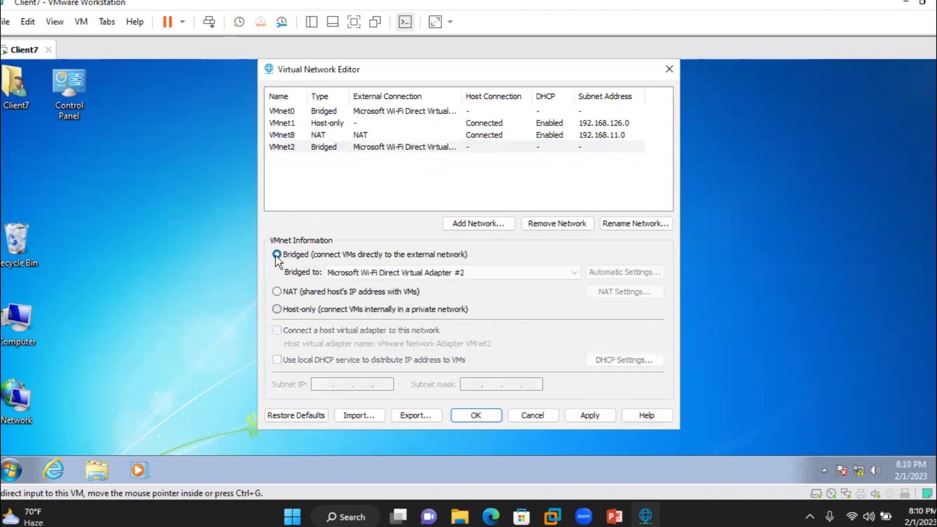
pyautogui.click(528, 273)
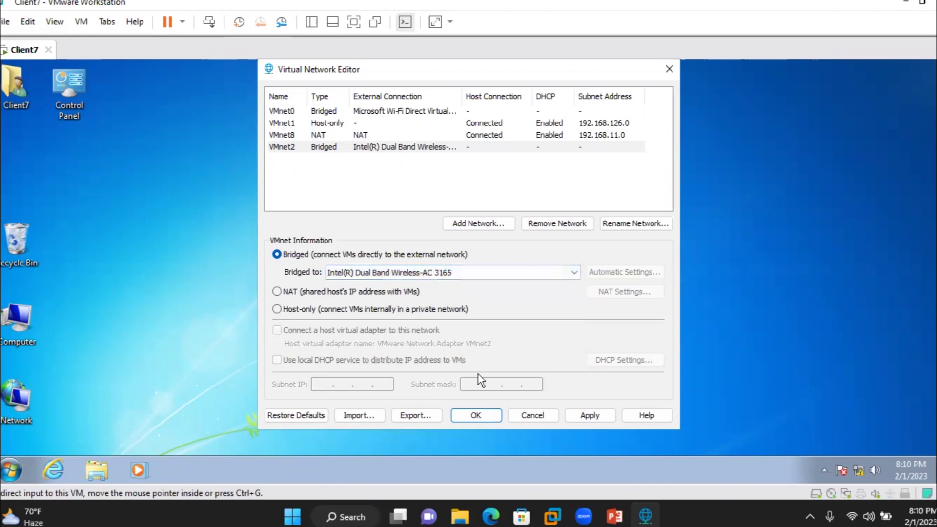
pyautogui.click(568, 415)
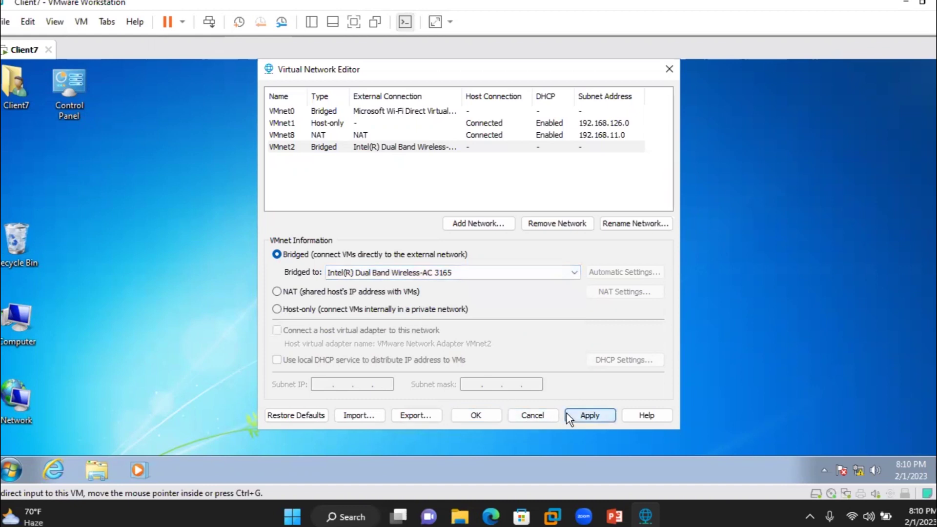
pyautogui.click(477, 416)
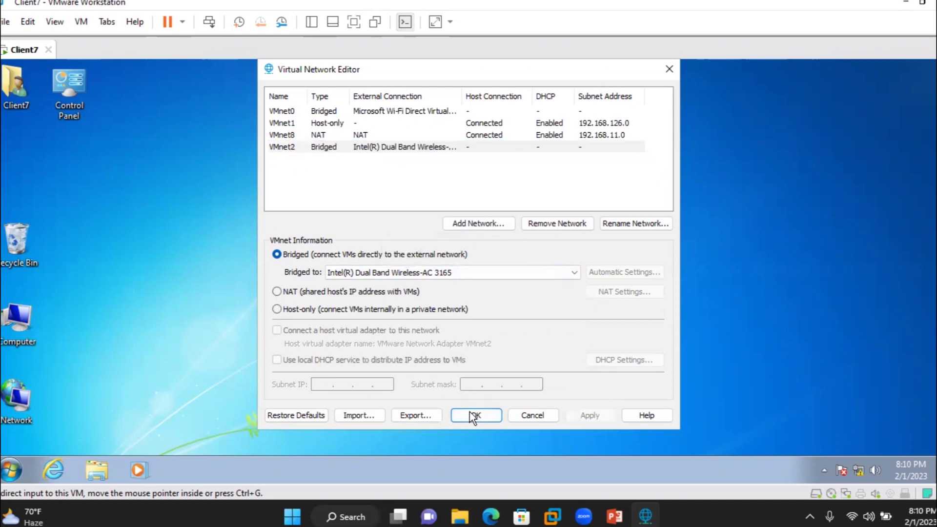
pyautogui.click(466, 415)
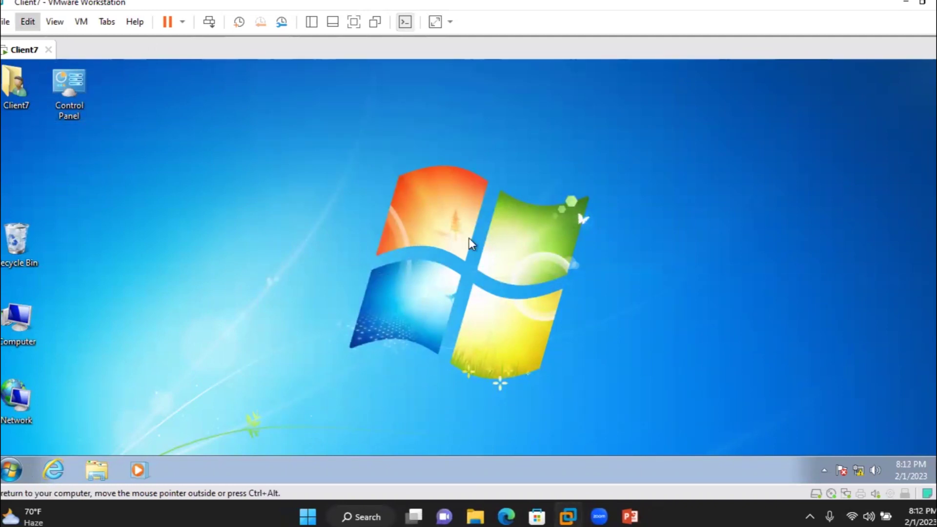
# Step: Set the virtual machine's network adapter to the custom virtual network VMnet2 (Bridged) and save the settings
pyautogui.click(80, 23)
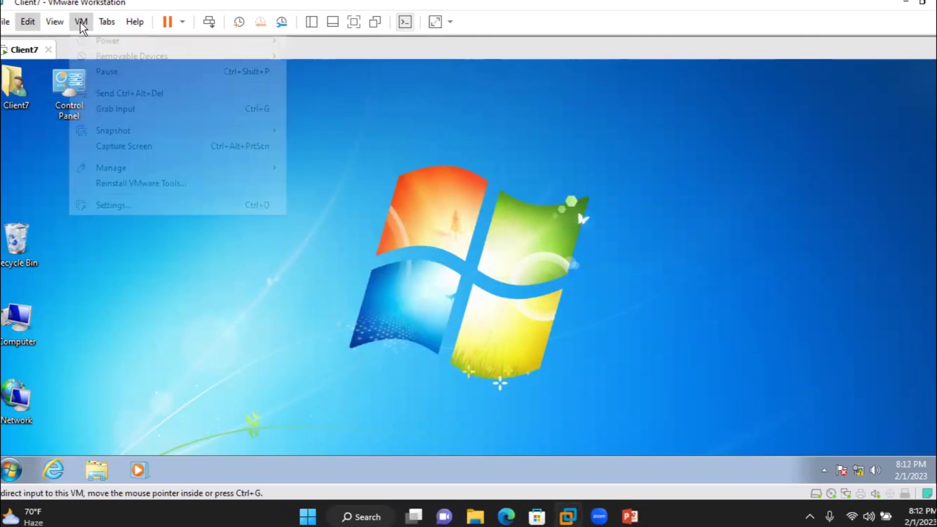
pyautogui.click(98, 205)
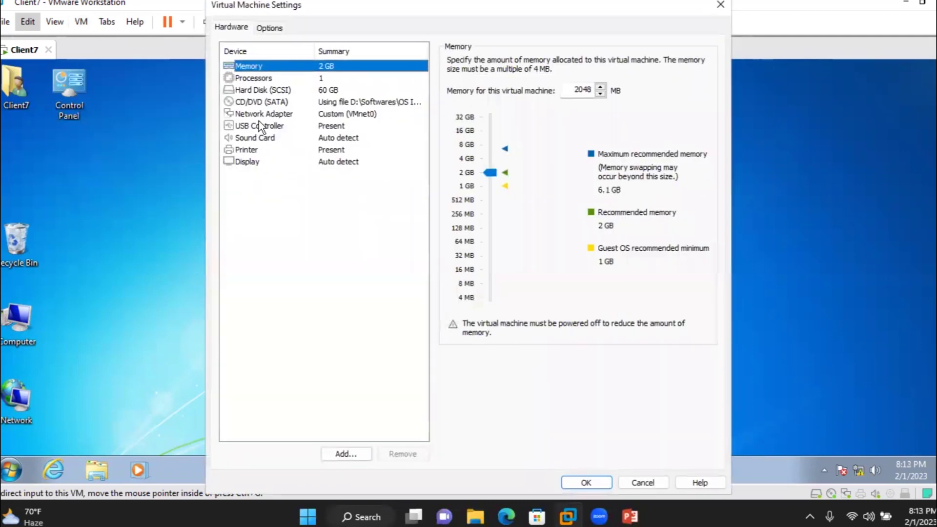
pyautogui.click(263, 114)
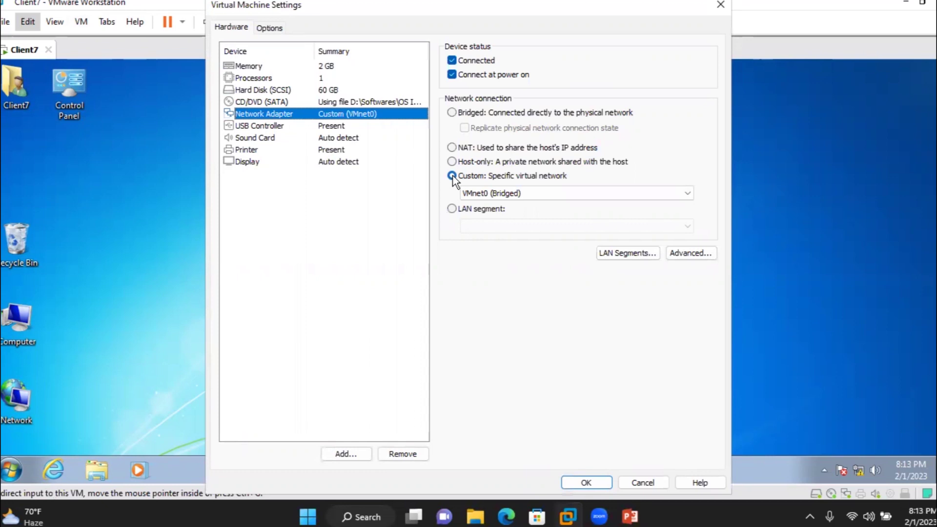
pyautogui.click(470, 176)
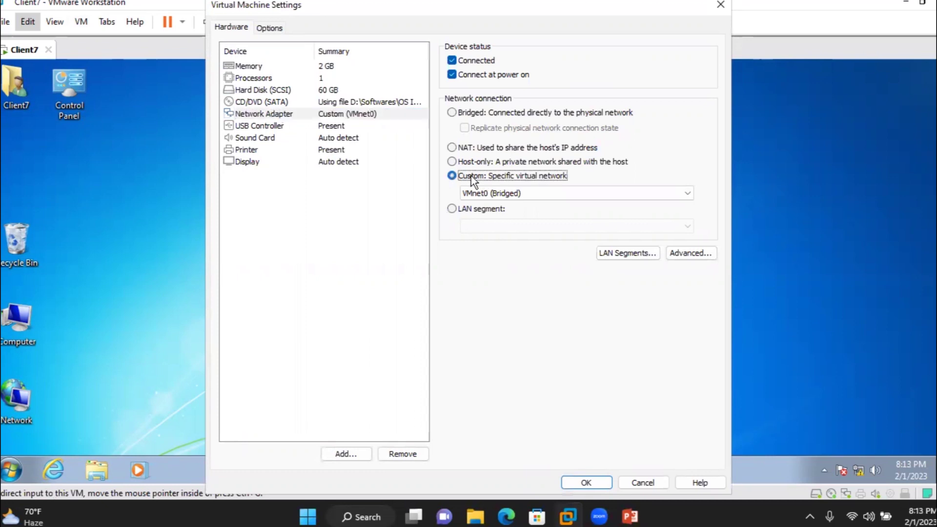
pyautogui.click(475, 191)
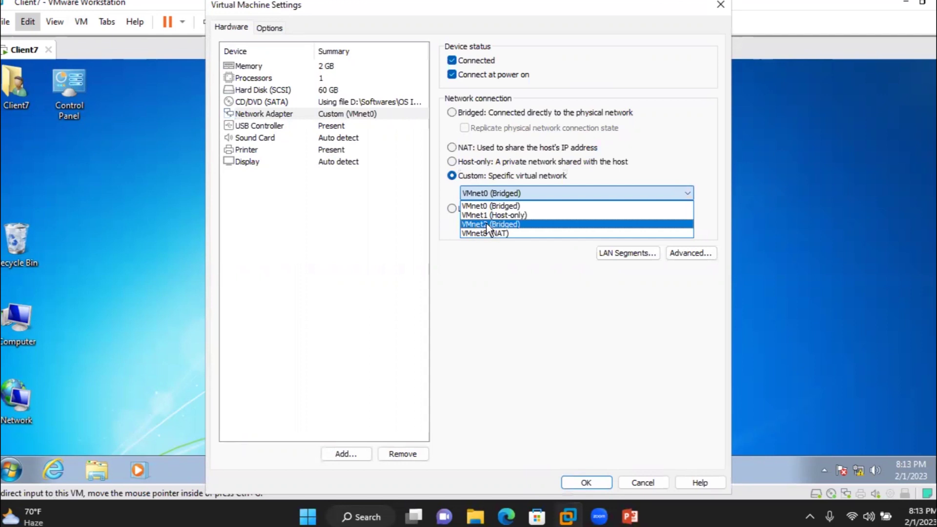
pyautogui.click(482, 222)
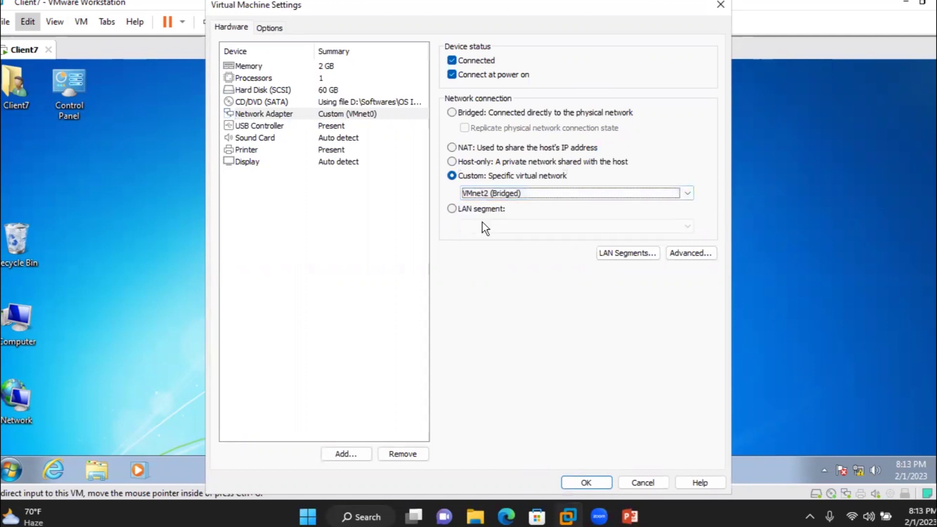
pyautogui.click(574, 482)
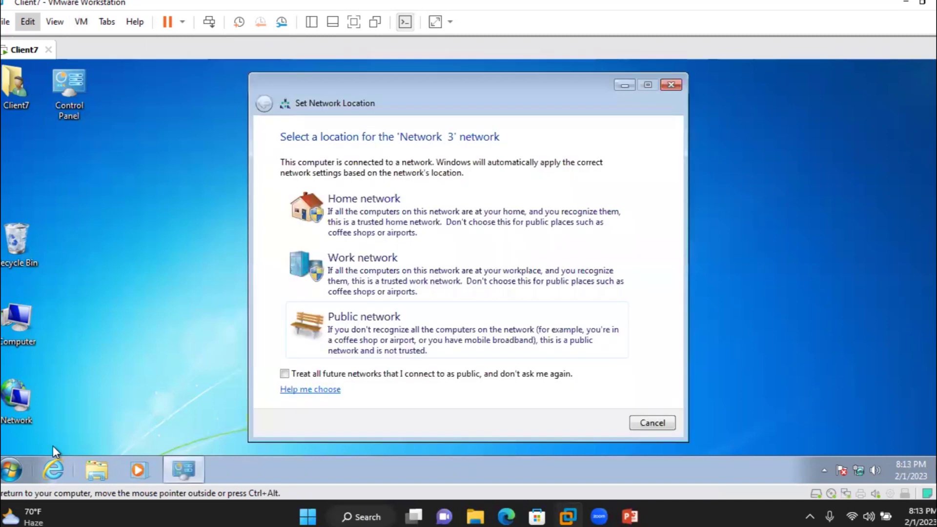
# Step: Dismiss the network location prompt and load google.com in the guest's Internet Explorer to test the connection
pyautogui.click(53, 469)
pyautogui.click(652, 423)
pyautogui.click(199, 90)
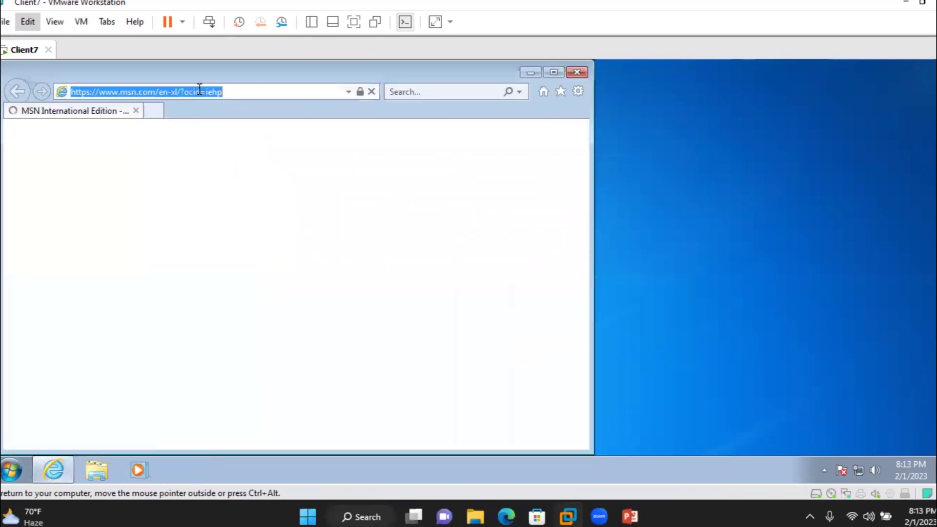
pyautogui.write('g')
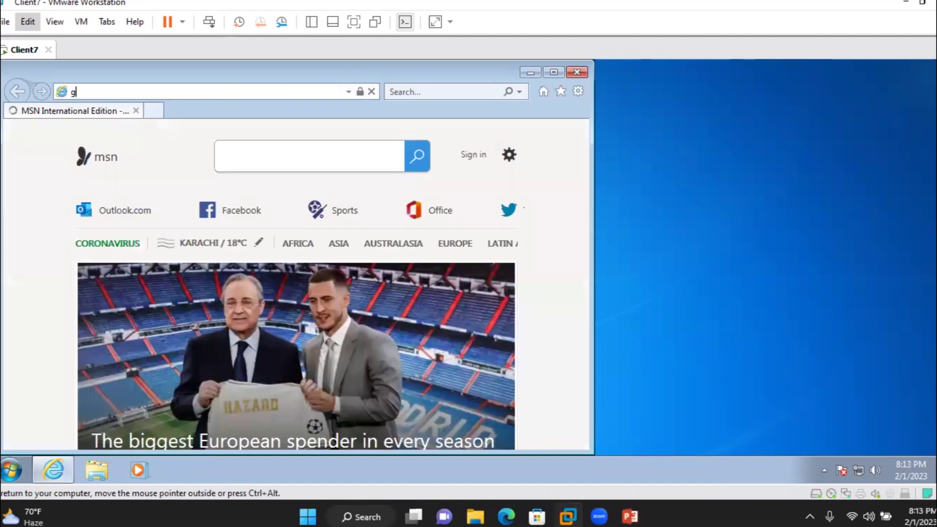
pyautogui.write('oog')
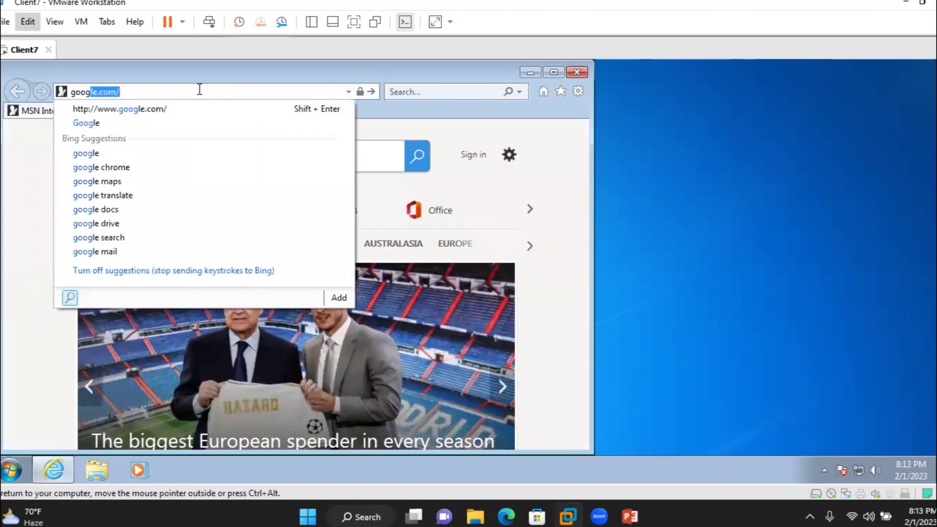
pyautogui.hotkey('shift', 'Return')
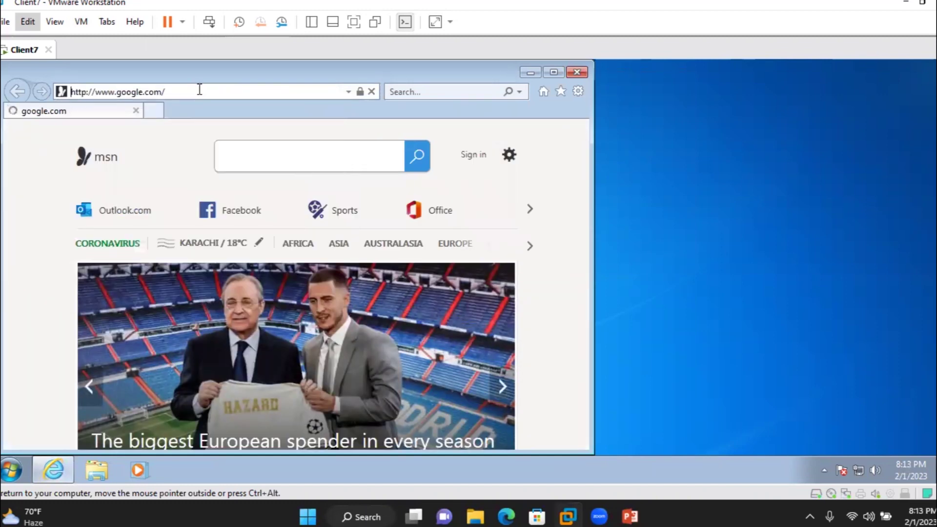